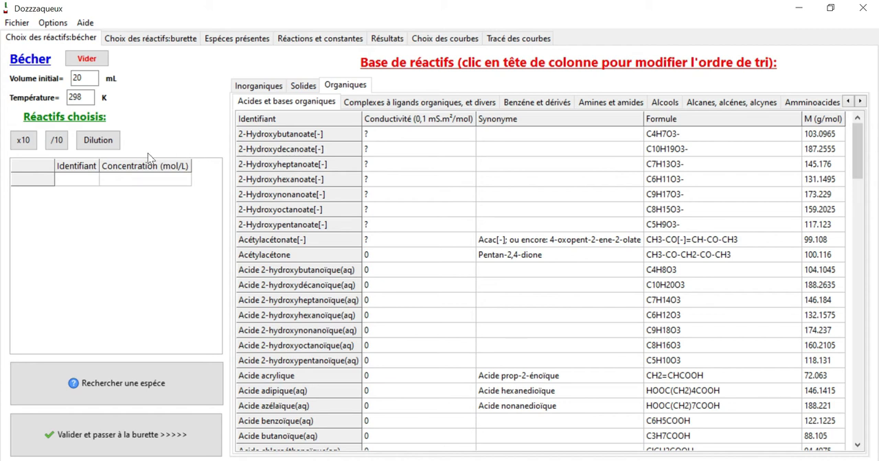
click(84, 77)
double_click(83, 78)
double_click(77, 97)
Step: Examine the reagent database's inorganic, solid and organic categories, including simple ions, acids and bases, complexes, and atoms and molecules
click(257, 85)
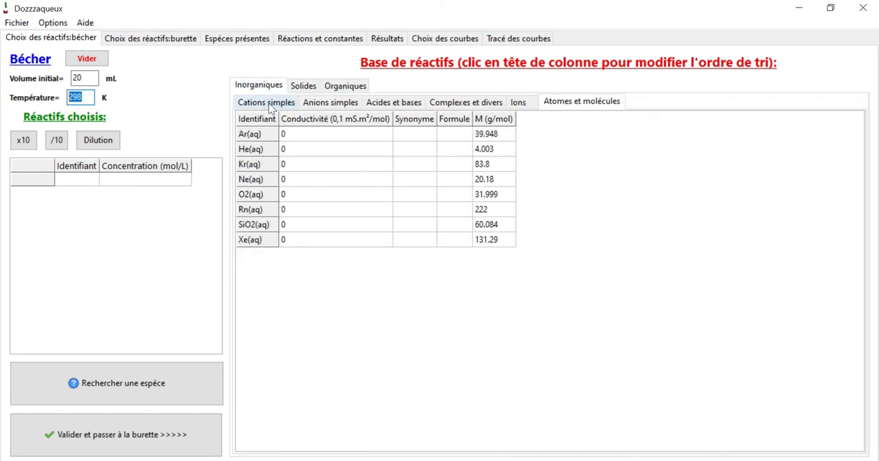
click(268, 103)
click(320, 107)
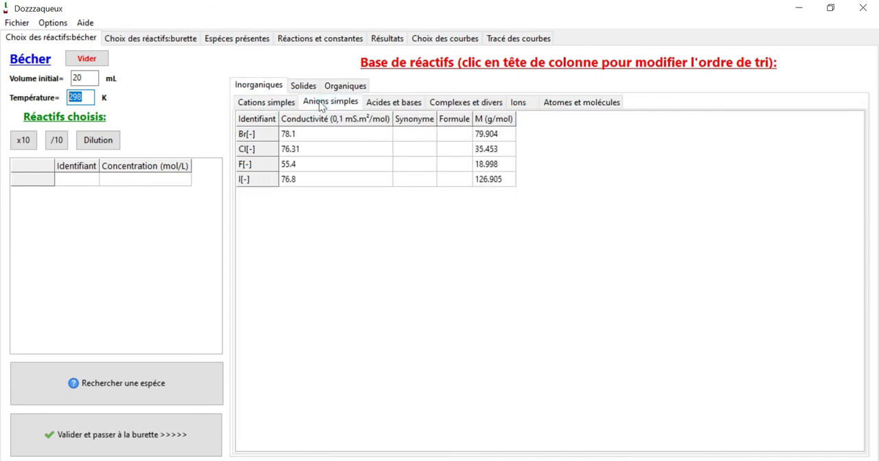
click(383, 107)
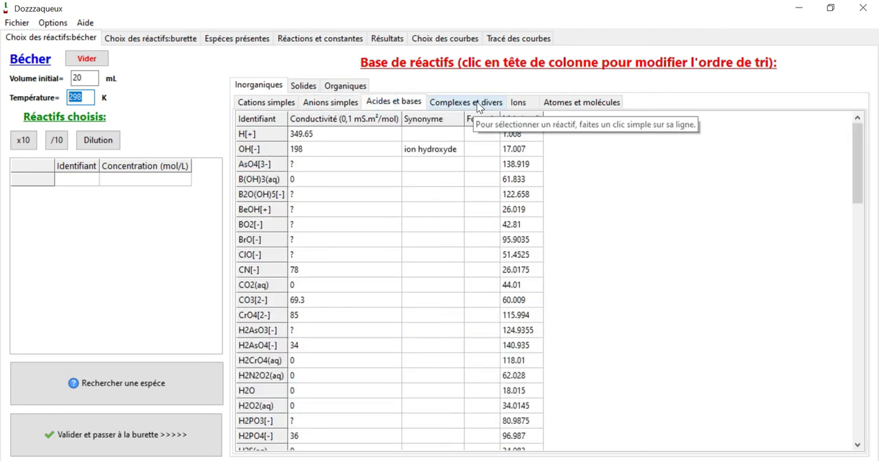
click(476, 101)
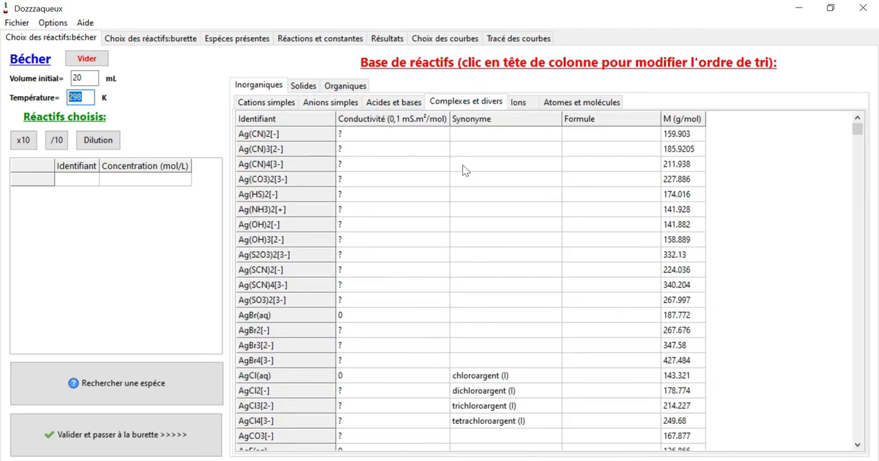
click(519, 104)
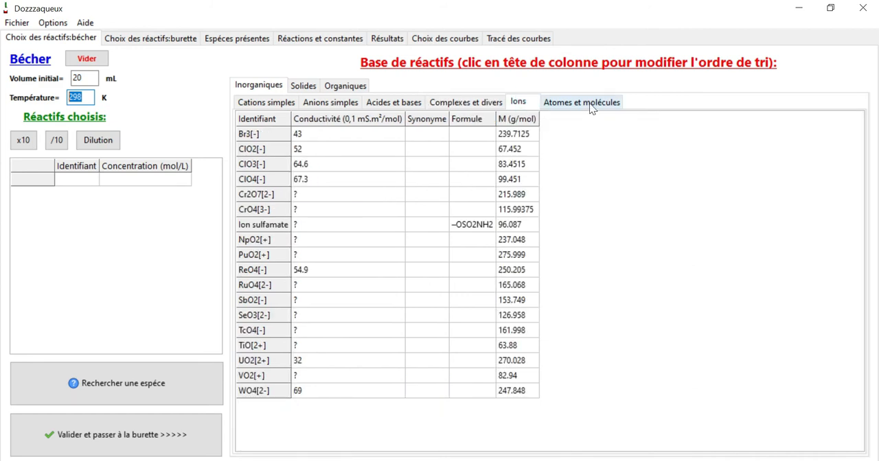
click(588, 107)
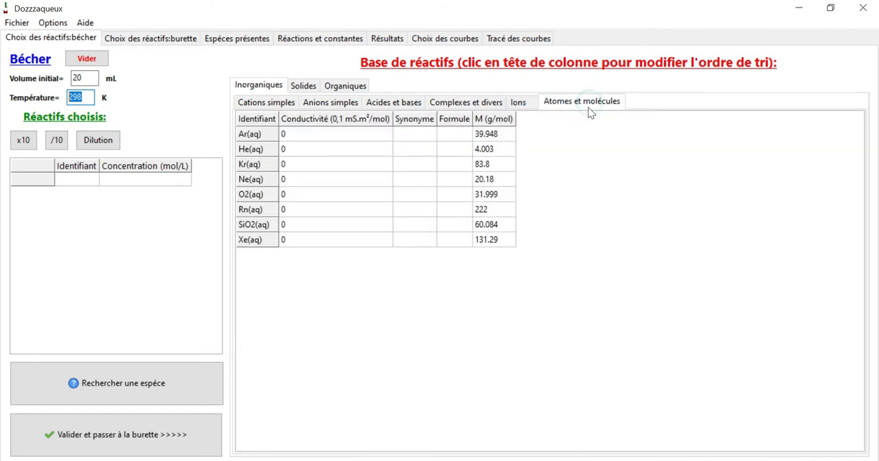
click(309, 90)
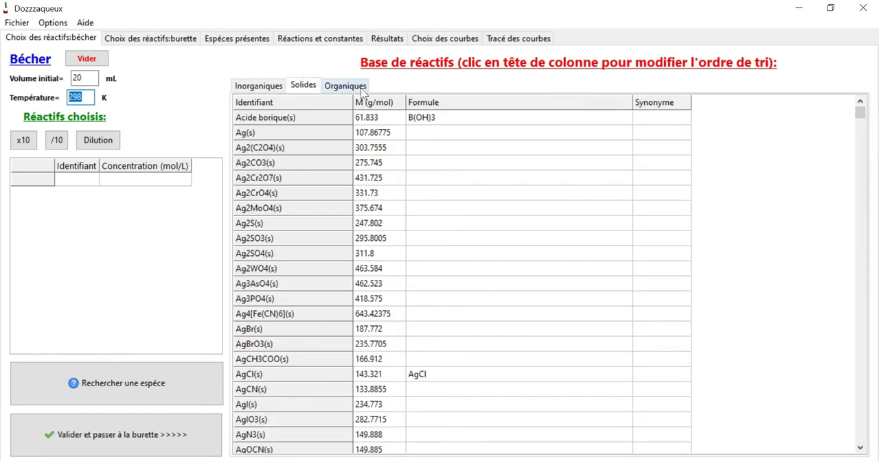
click(362, 90)
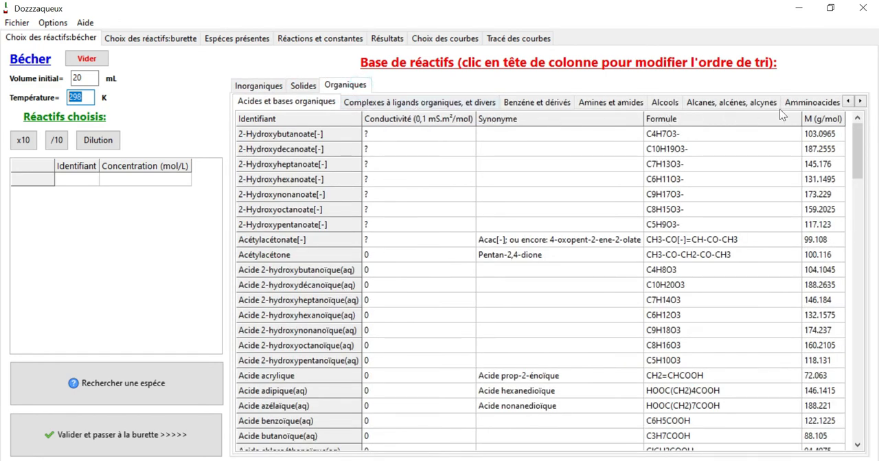
click(861, 101)
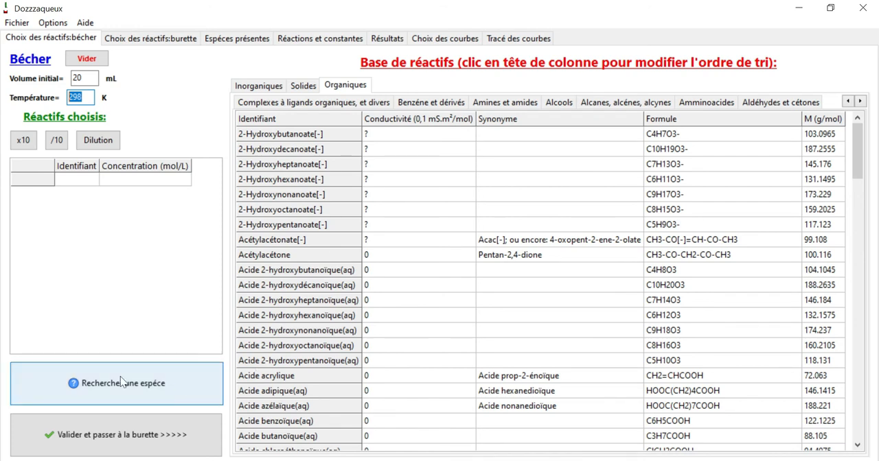
Step: Search the reagent database by identifier or synonym for "acide acétique"
click(156, 388)
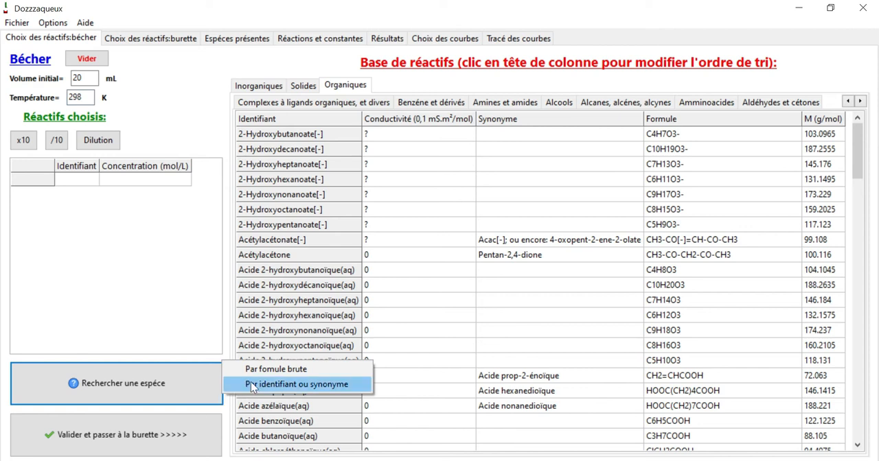
click(302, 386)
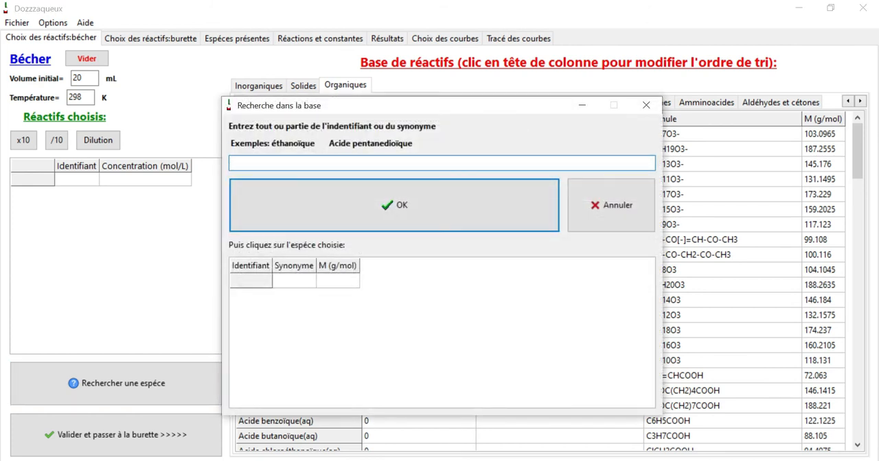
text(acide acétique)
key(Return)
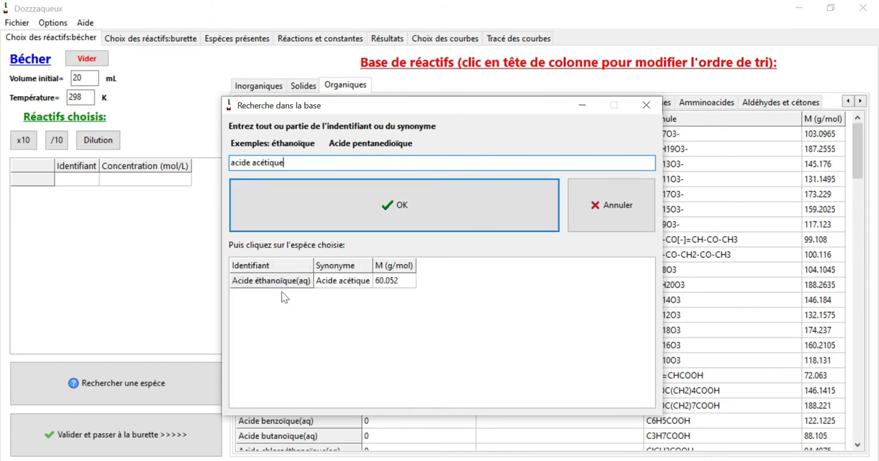
Step: Add Acide éthanoïque(aq) to the beaker at a molar concentration of 0.1 mol/L and validate the beaker contents
click(299, 285)
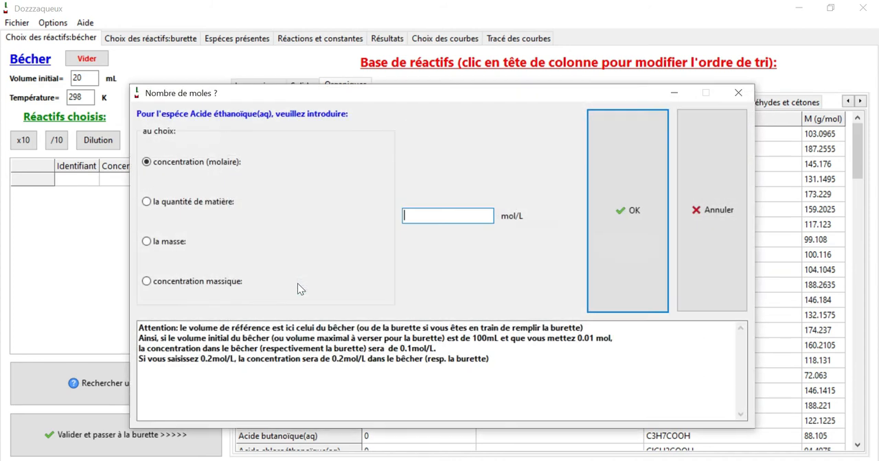
text(0.1)
click(630, 219)
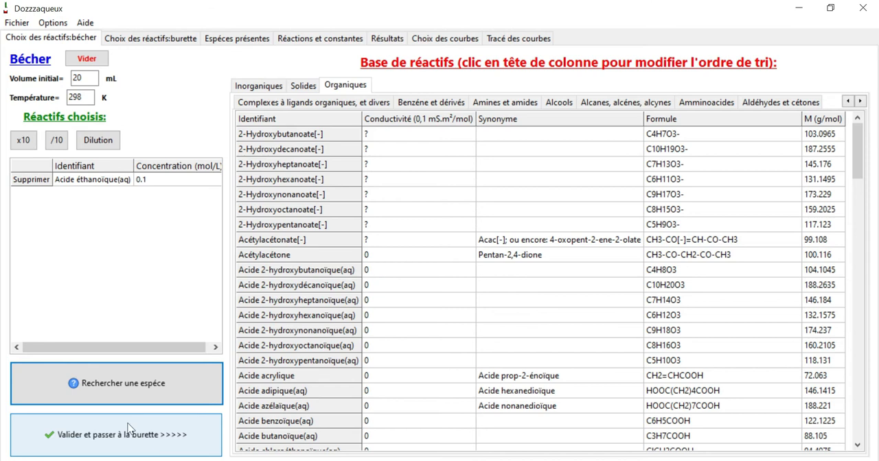
click(173, 439)
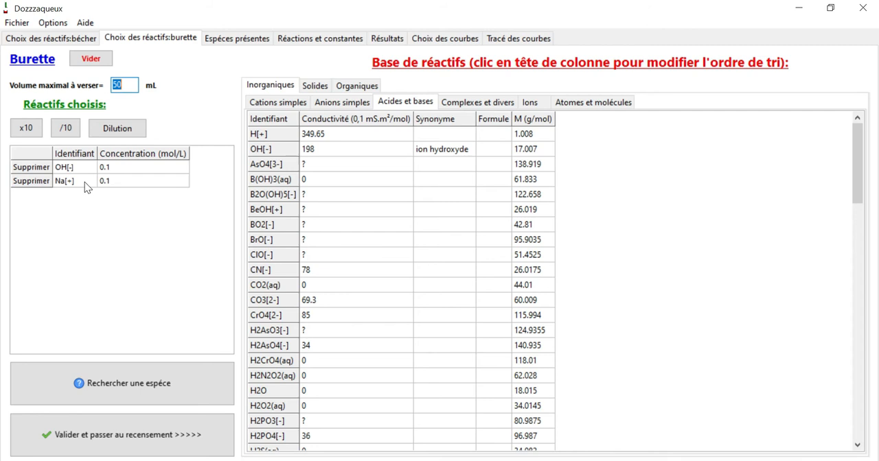
Step: Empty the burette's reagent list and add OH[-] at a molar concentration of 0.1 mol/L
click(100, 67)
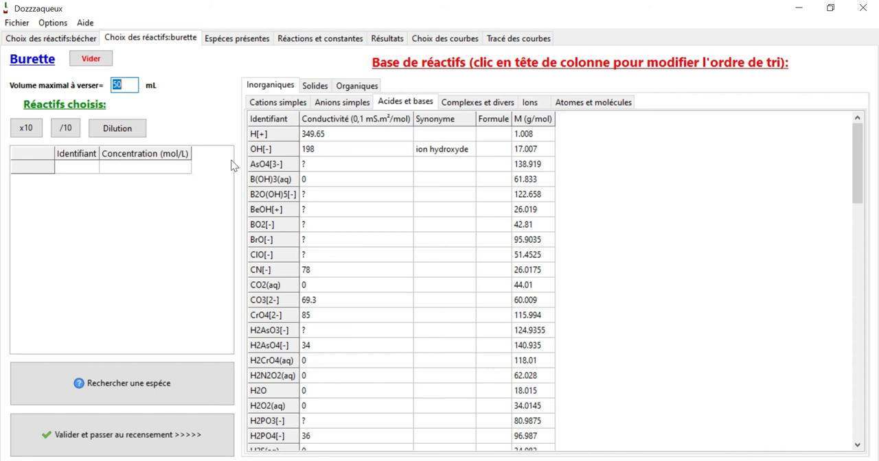
click(273, 151)
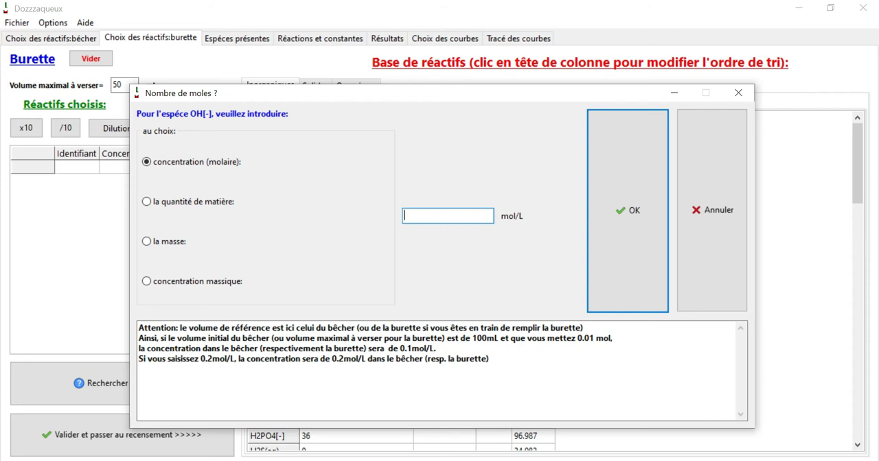
text(0.1)
click(620, 213)
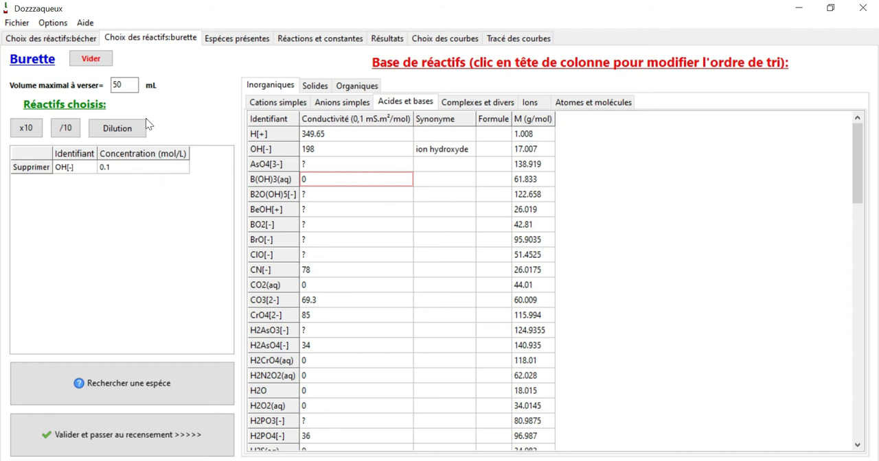
double_click(118, 84)
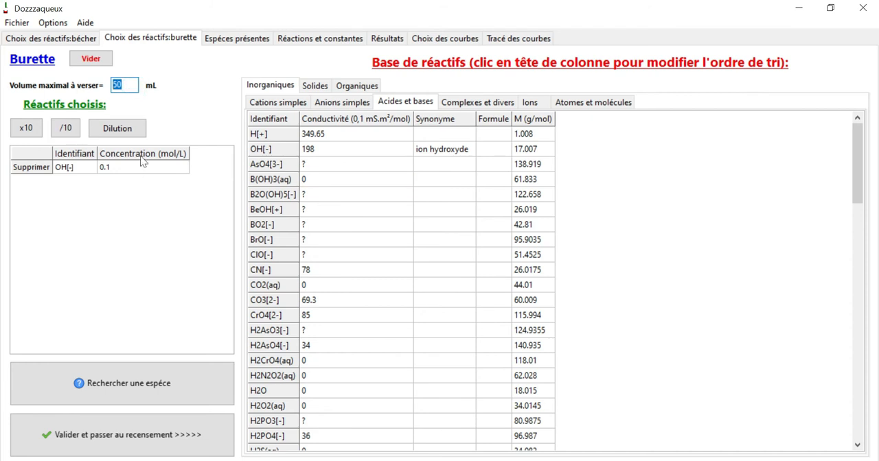
click(133, 85)
double_click(132, 86)
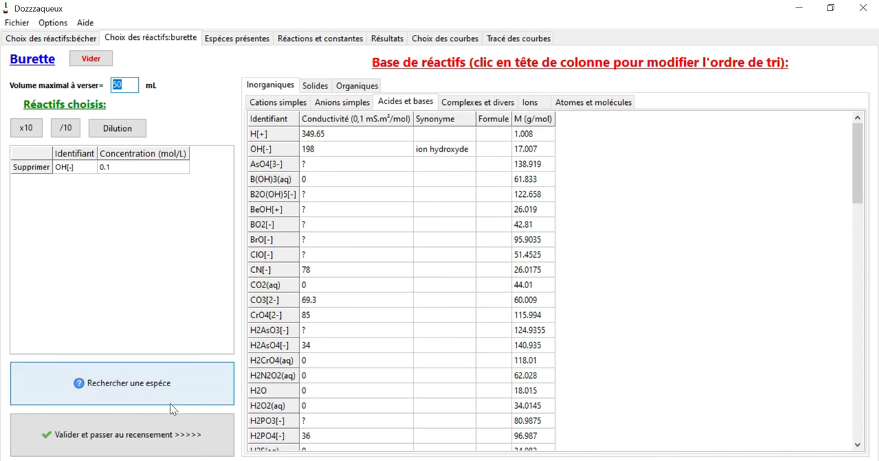
Step: Validate the burette contents and neutralise the charge automatically by adding Na[+]
click(168, 447)
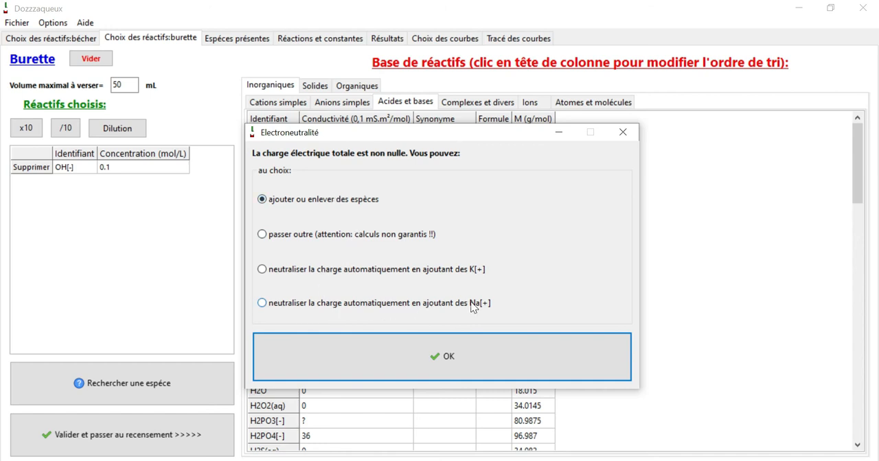
click(262, 302)
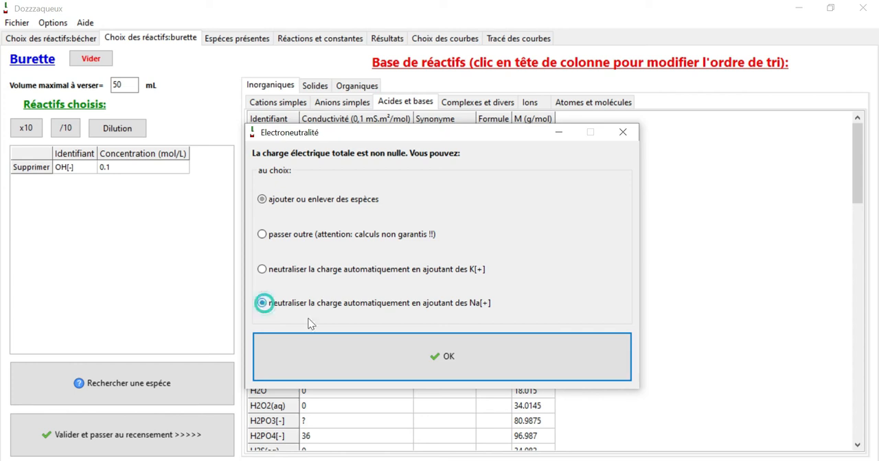
click(384, 354)
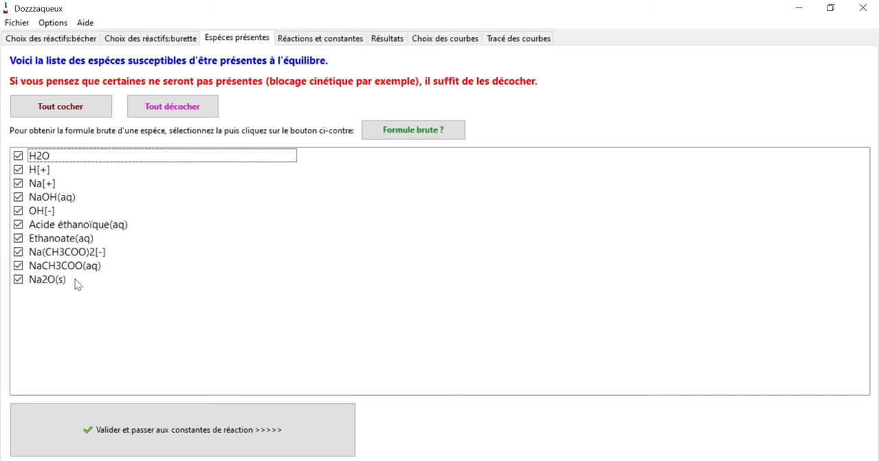
Step: Keep all the listed species included and run the calculations with the proposed equilibrium constants
click(194, 110)
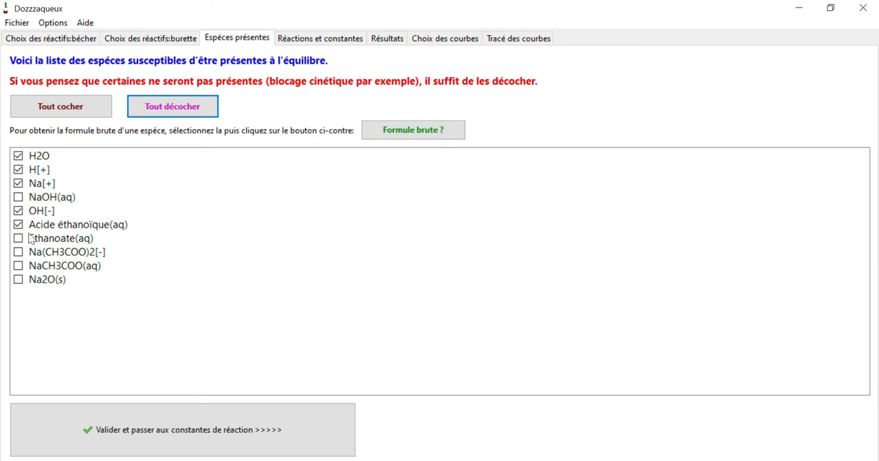
click(83, 108)
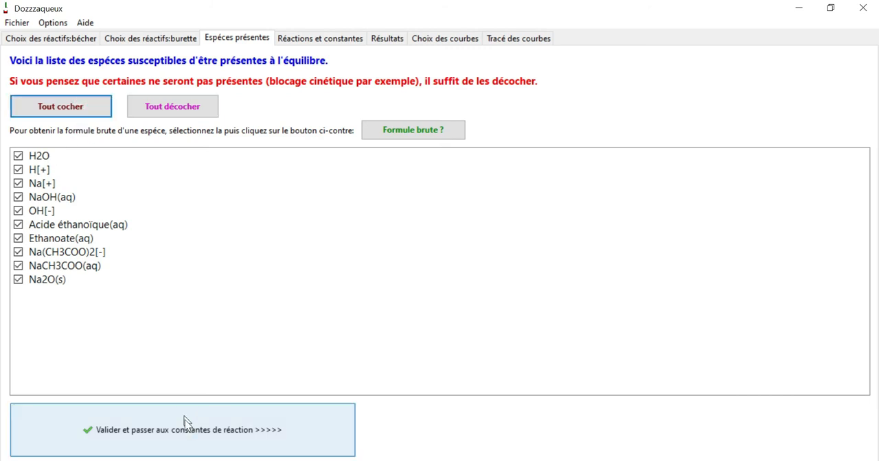
click(235, 425)
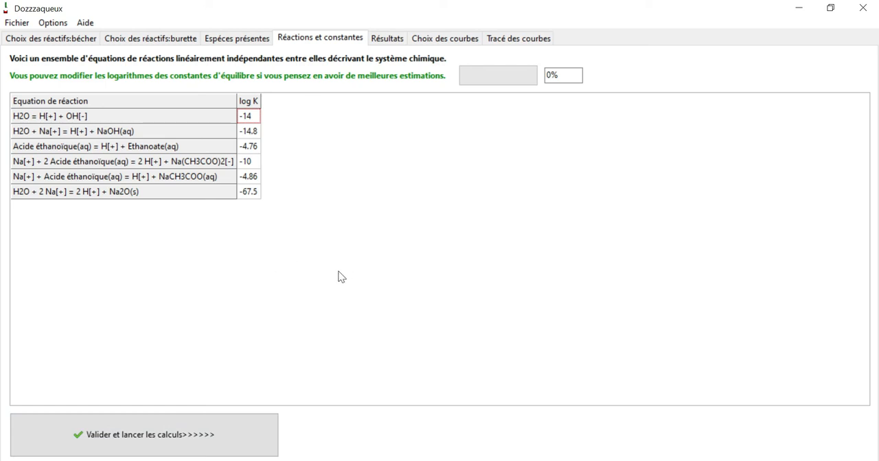
click(236, 440)
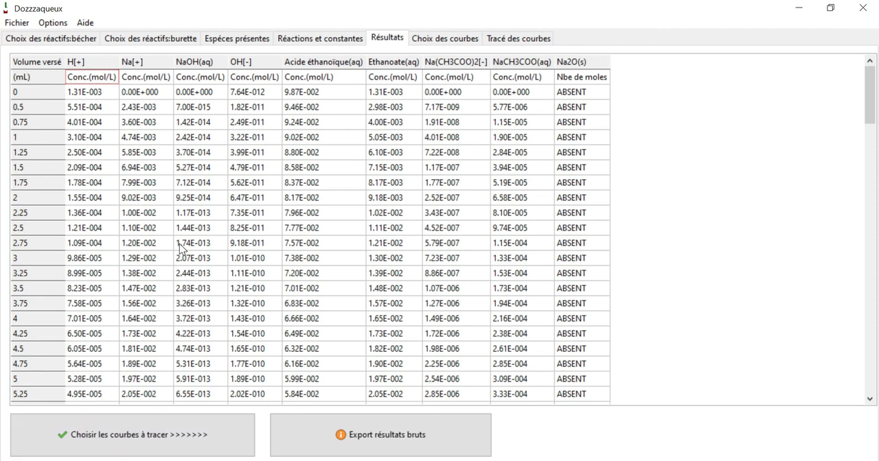
Step: Proceed to the choice of curves and define the poured volume V as the abscissa quantity
click(175, 446)
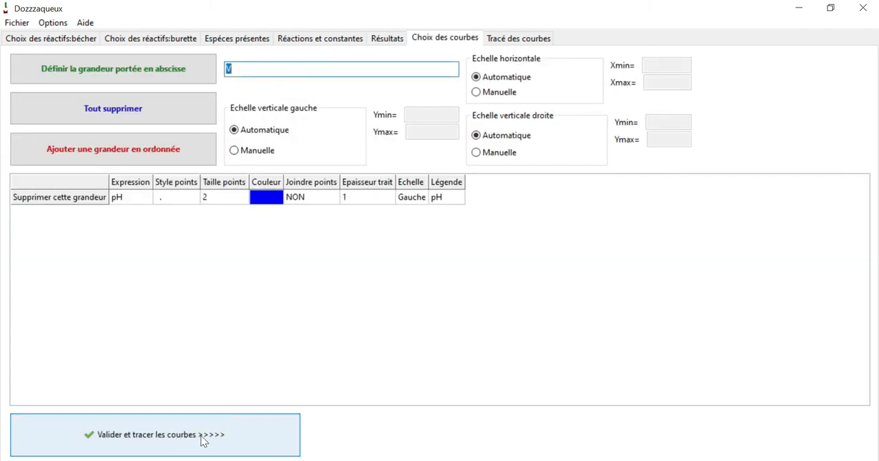
click(198, 70)
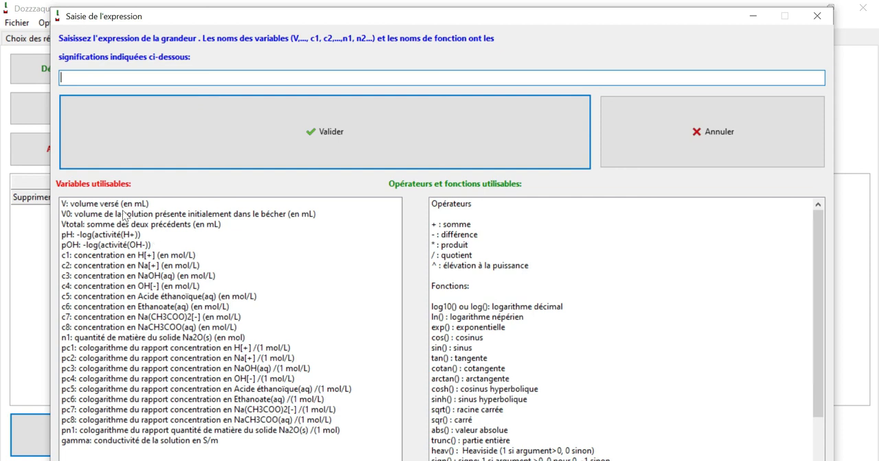
text(V)
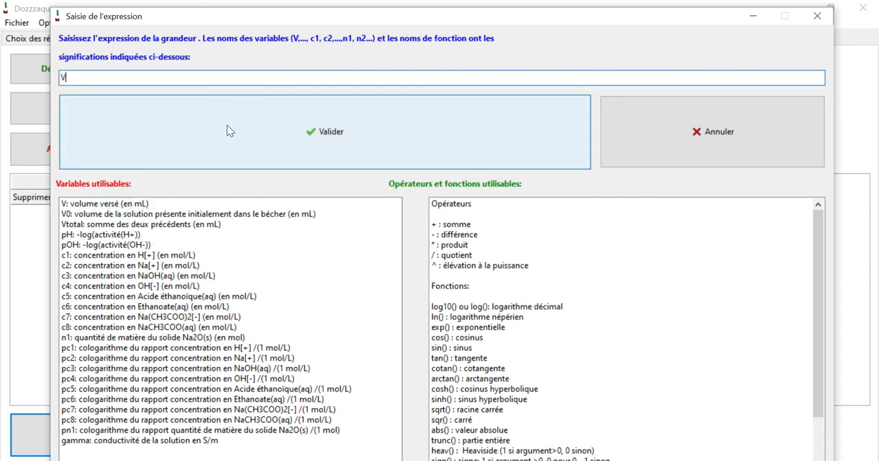
click(229, 130)
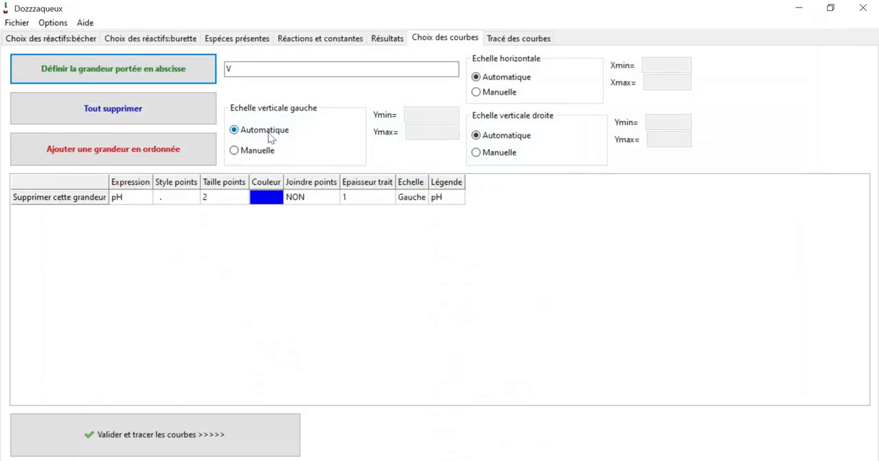
Step: Add pH as a new ordinate quantity, remove the original blue pH entry, and plot the curve
click(197, 151)
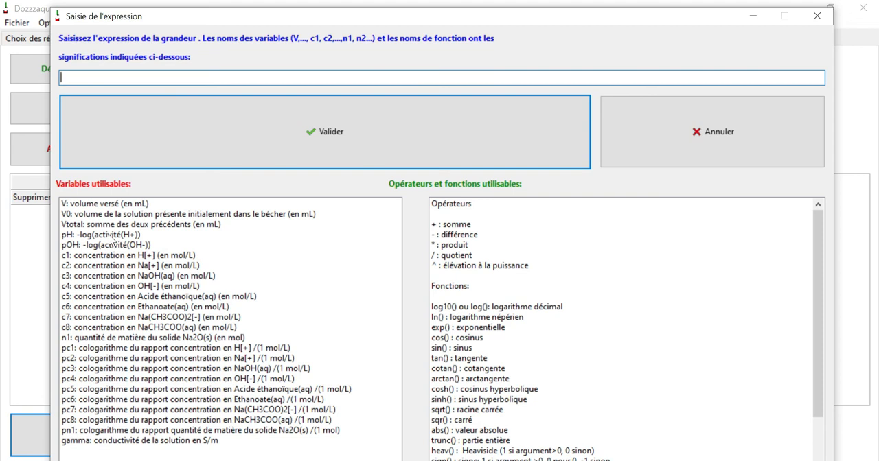
text(pH)
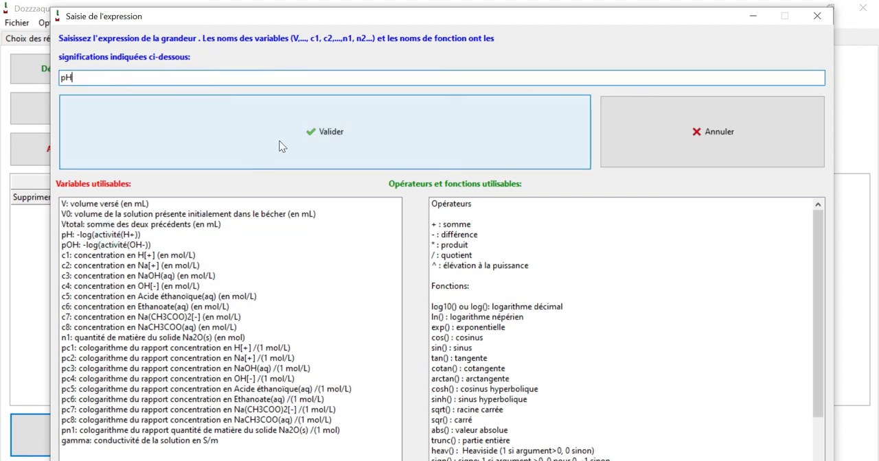
click(280, 145)
click(89, 198)
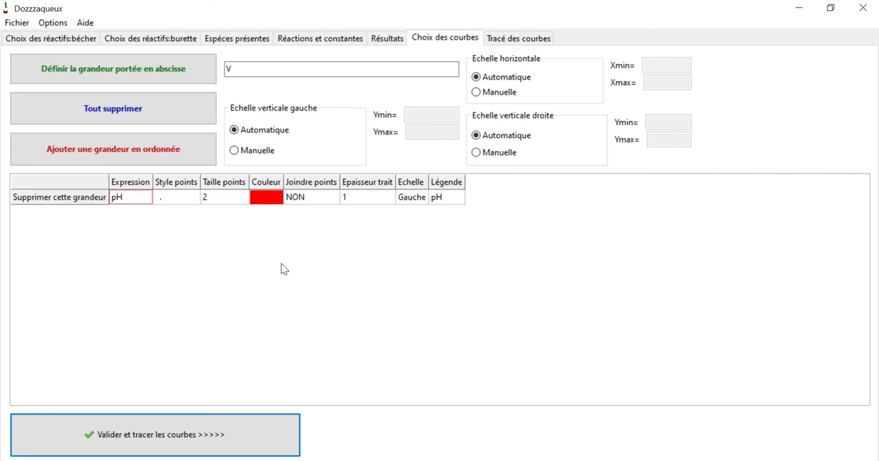
click(274, 429)
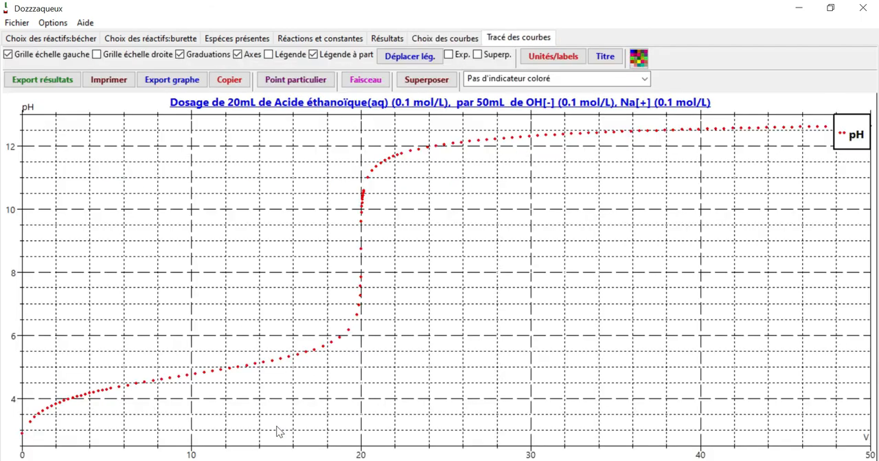